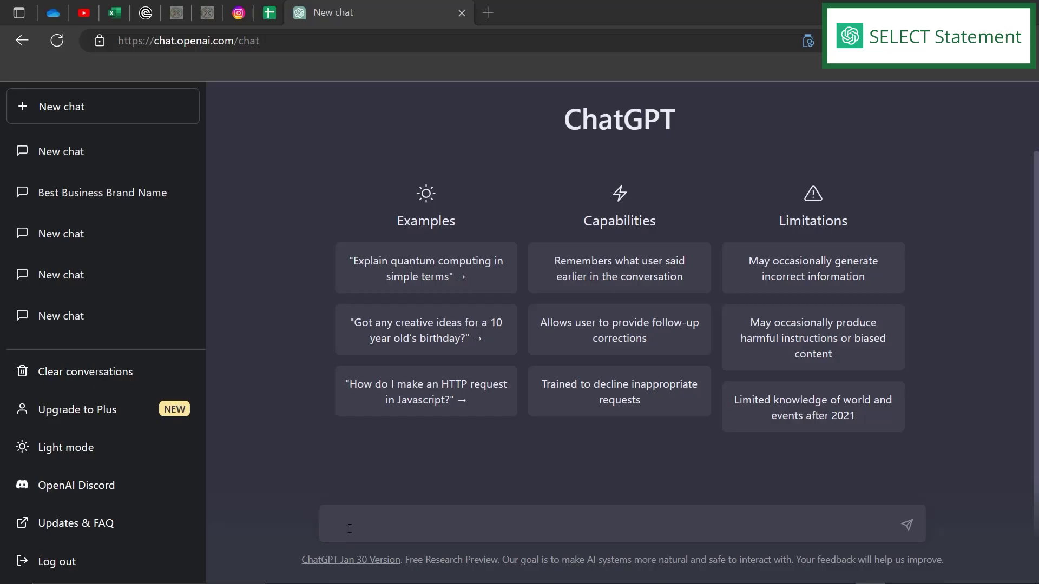
text(write a sw)
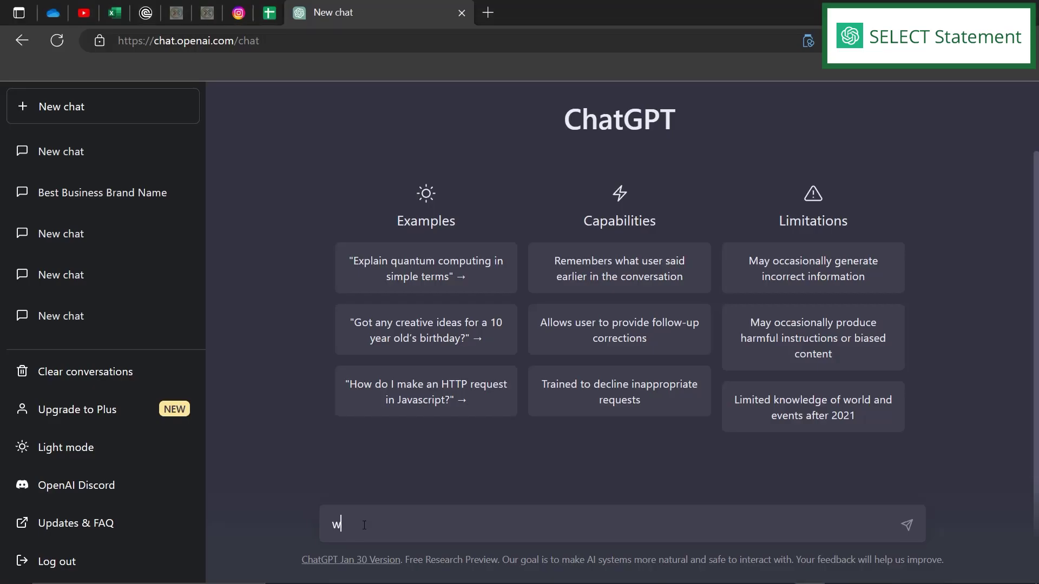
- Ask ChatGPT for a query selecting all customers records where state equals CA
key(BackSpace)
text(ql)
text( statement that )
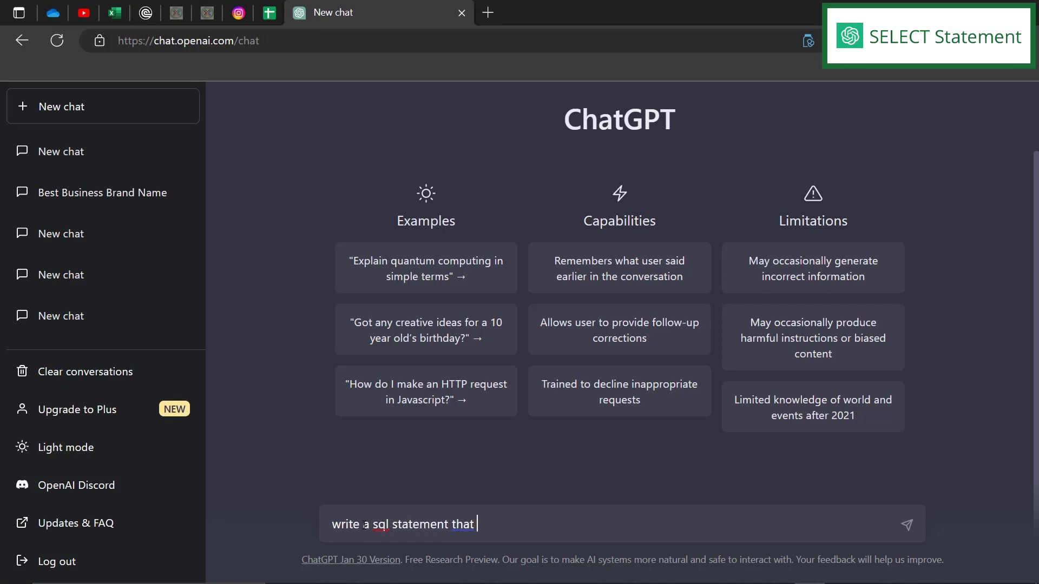
text(selects all rec)
text(ords from a tabl)
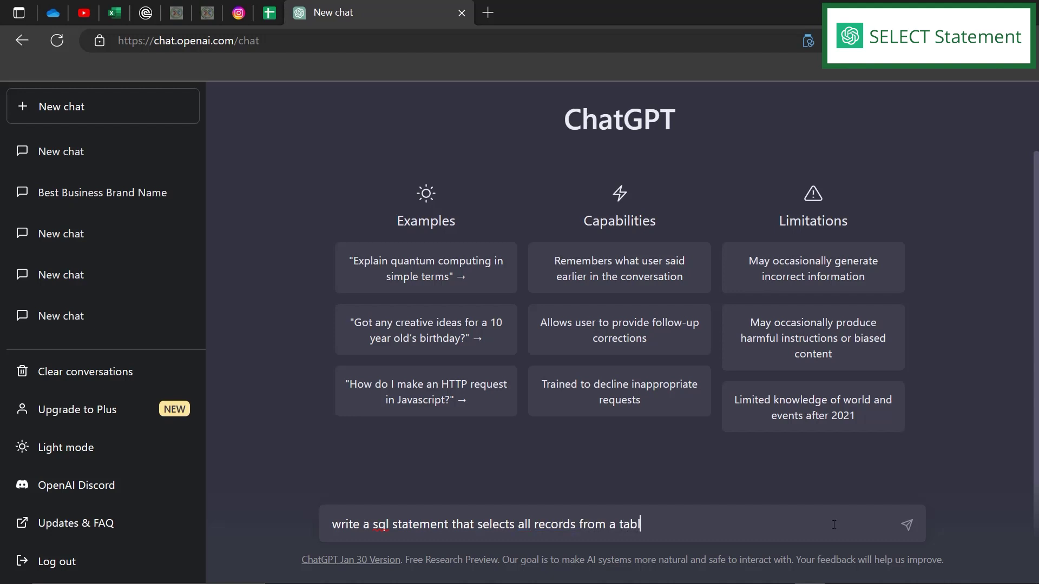
text(e called cust)
text(omers where the s)
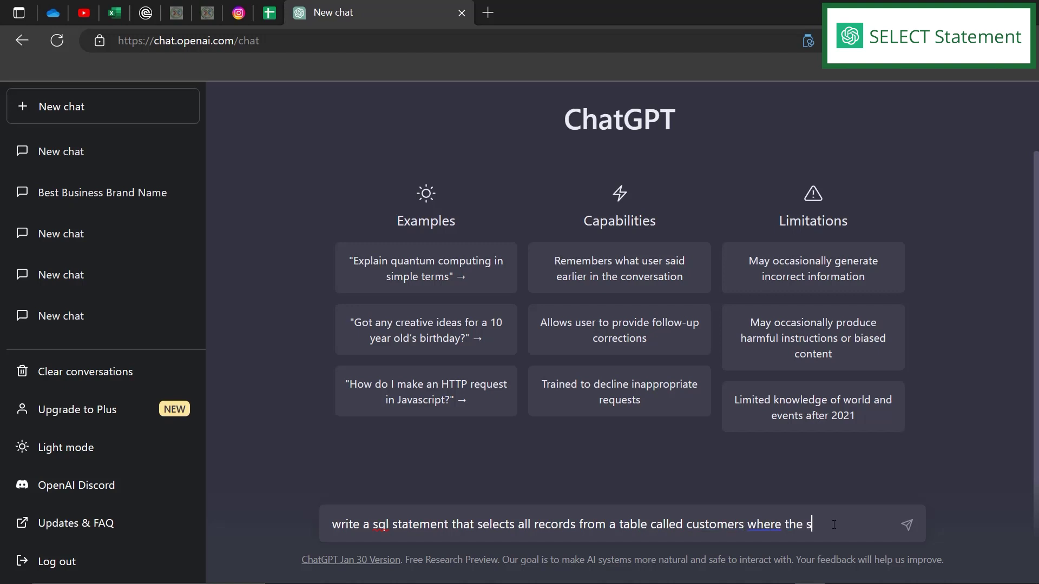
text(tate equa)
text(ls CA)
key(Return)
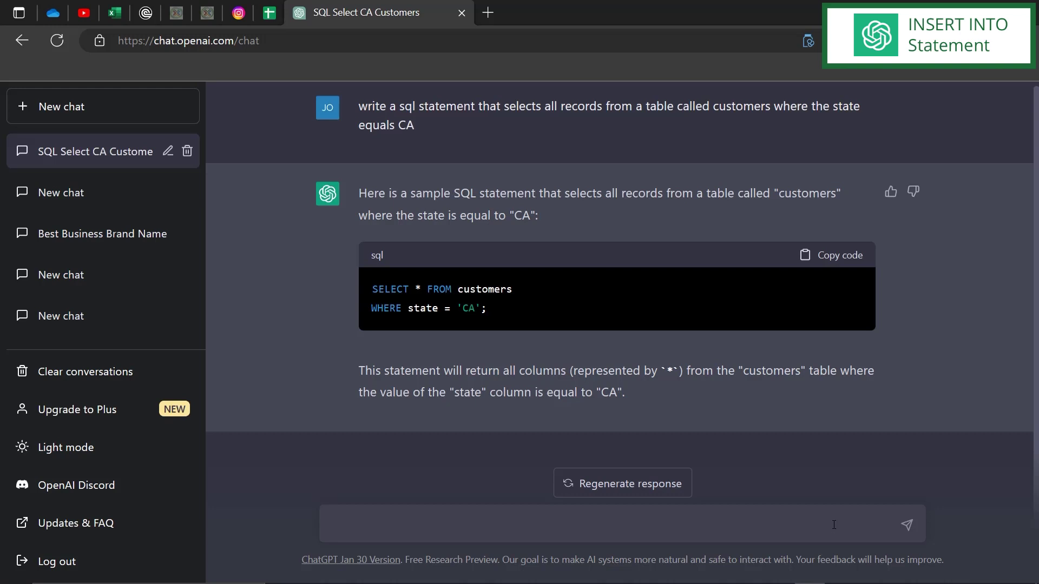
text(write a sq)
text(l statement th)
text(at )
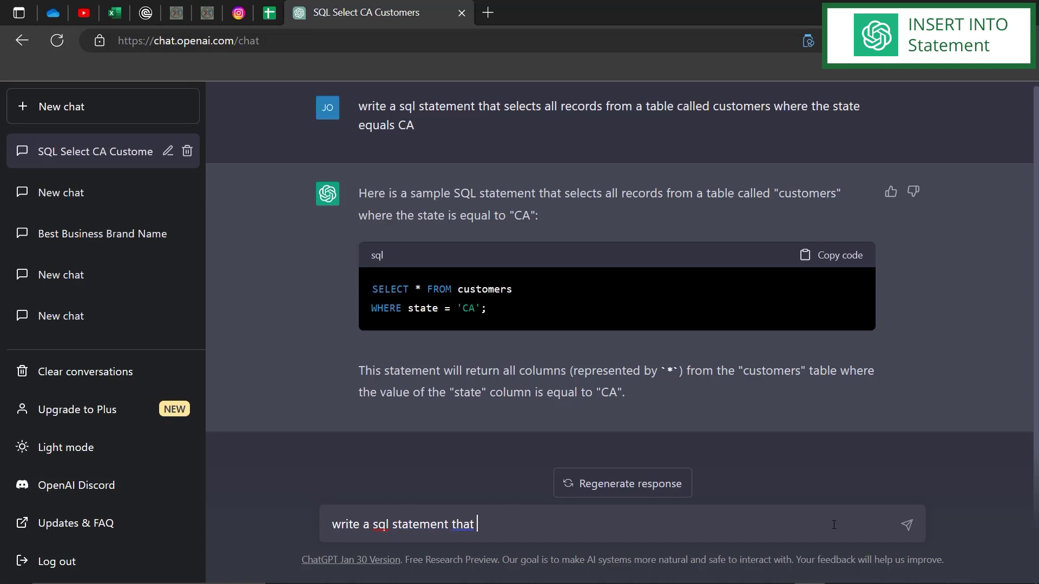
text(inserts all the records from a )
text(table )
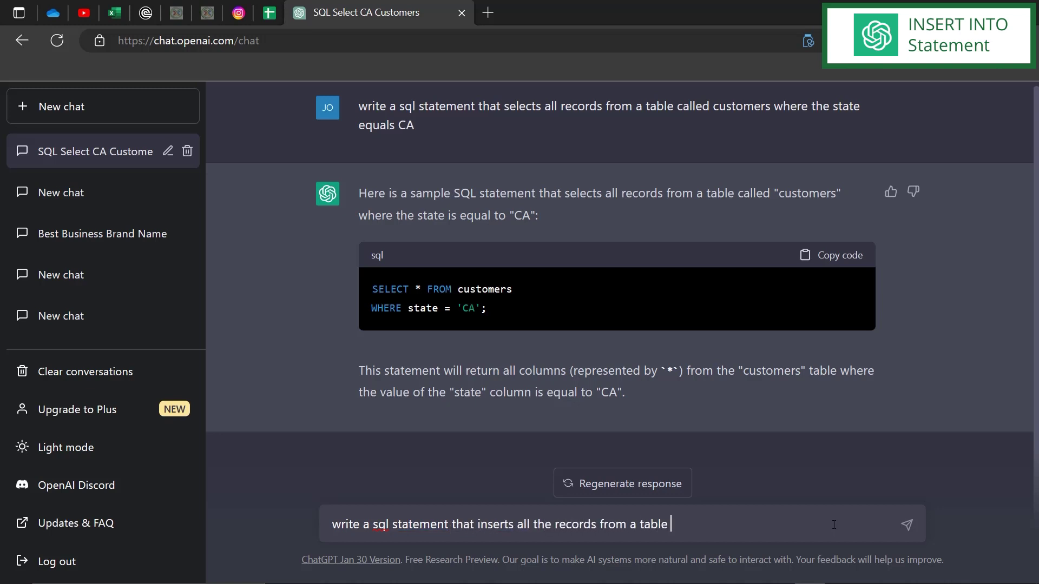
text(called new)
text( cu)
- Ask ChatGPT for a statement inserting all newcustomers records into the customers table
key(BackSpace)
key(BackSpace)
key(BackSpace)
text(customers into a t)
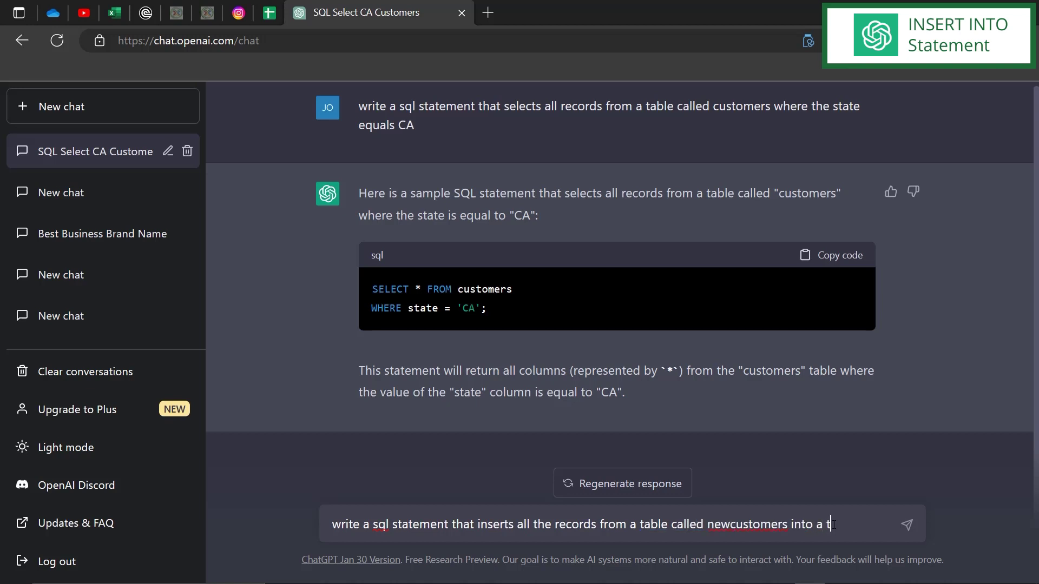
text(able called custo)
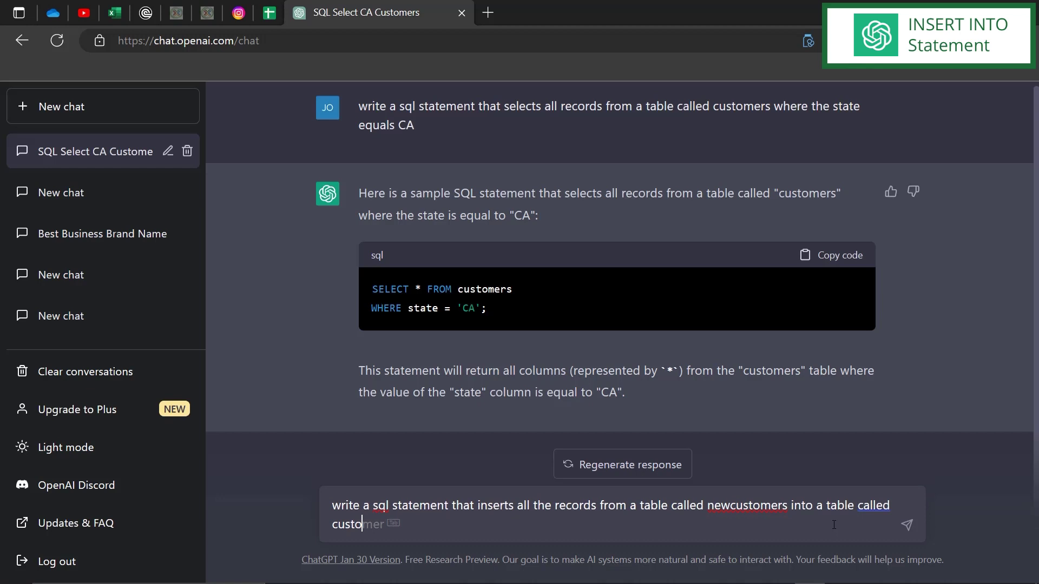
text(mers)
key(Return)
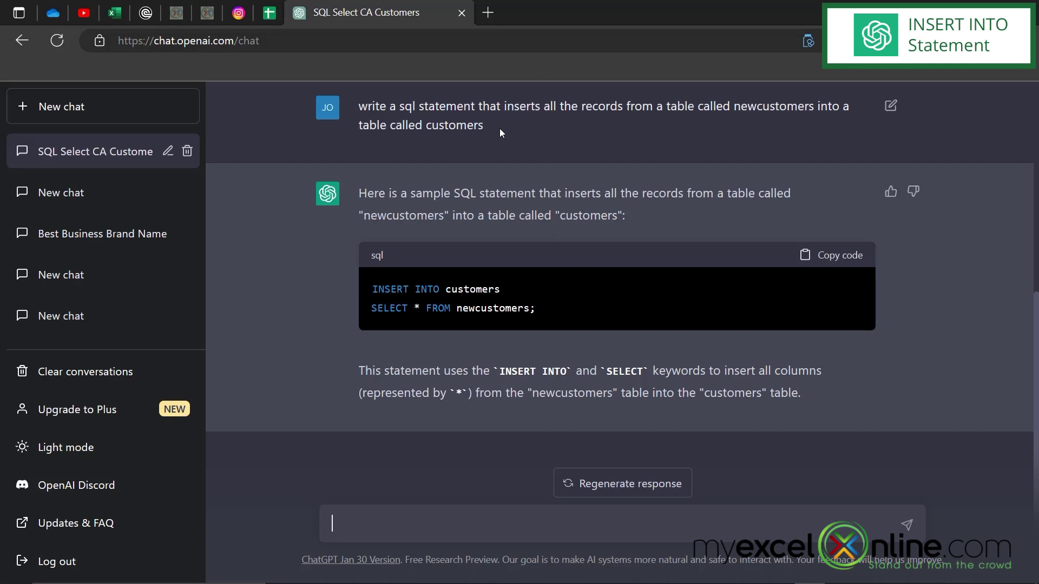
- Reuse the INSERT request, replacing 'all the records' with 'customername and phonenumber', and send it
mouse_move(484, 126)
mouse_down()
mouse_move(451, 134)
mouse_move(357, 109)
mouse_up()
key(ctrl+c)
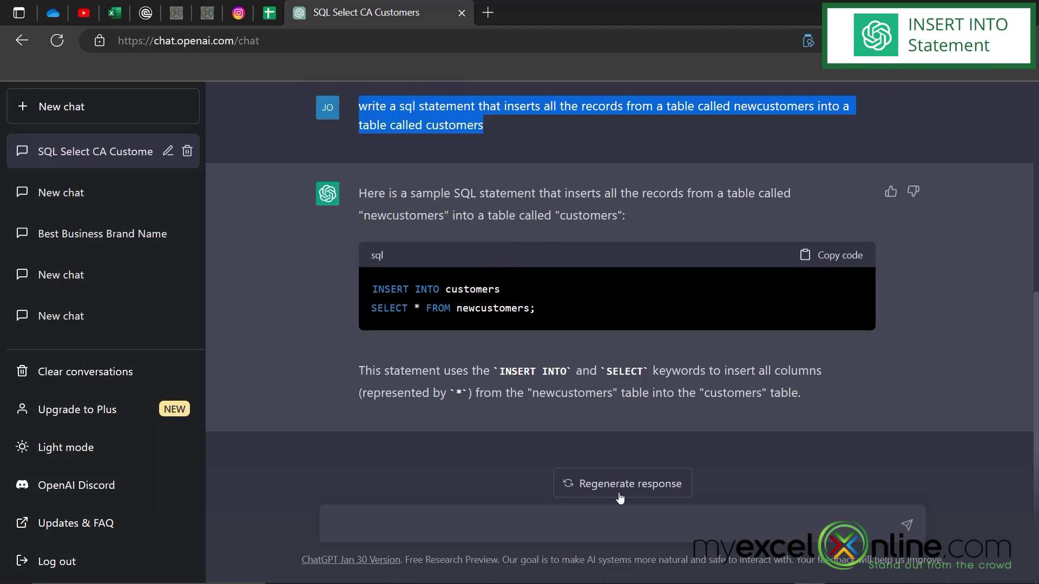
click(563, 519)
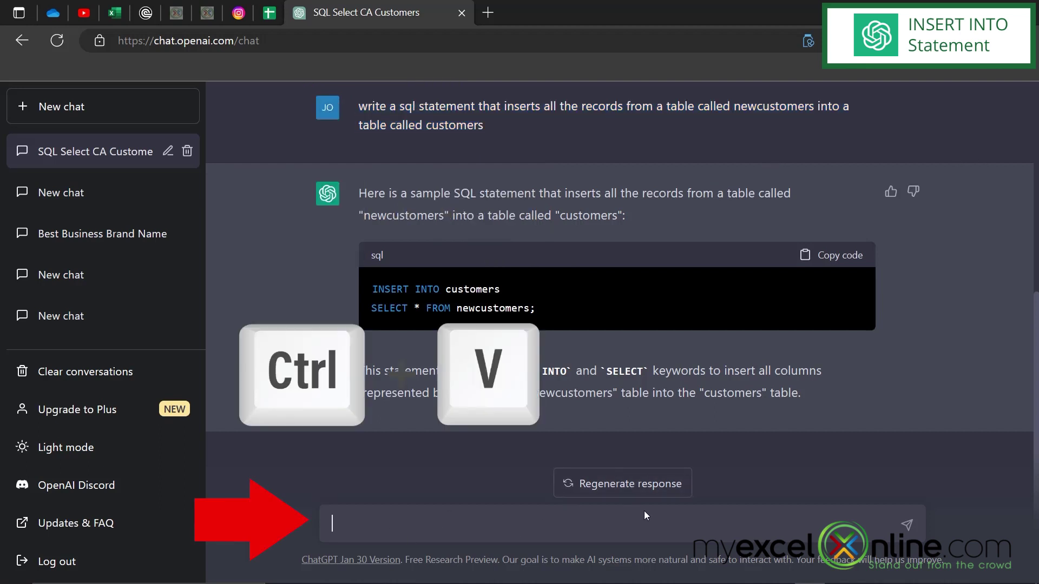
key(ctrl+v)
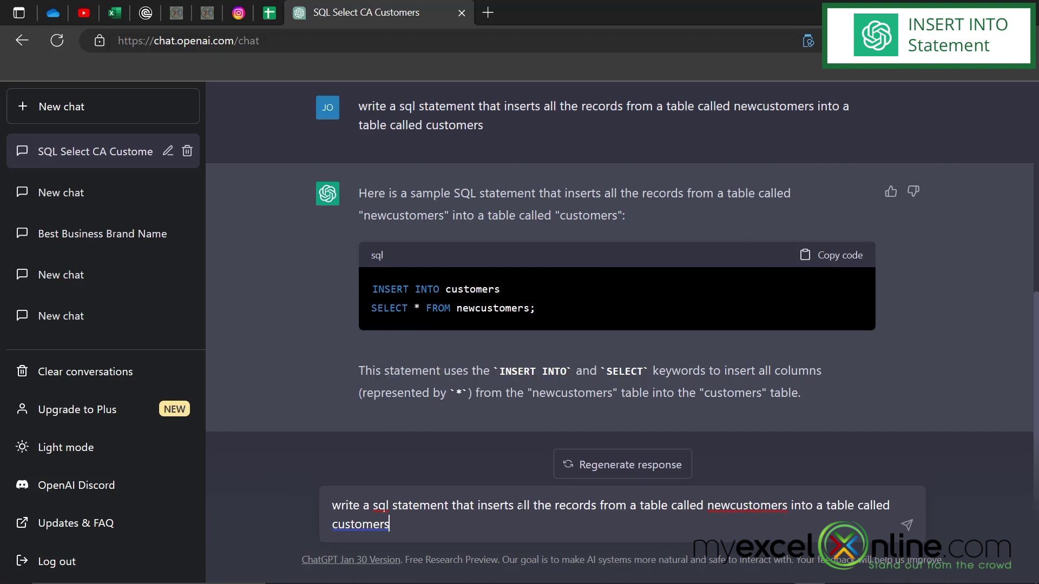
drag(517, 505, 591, 502)
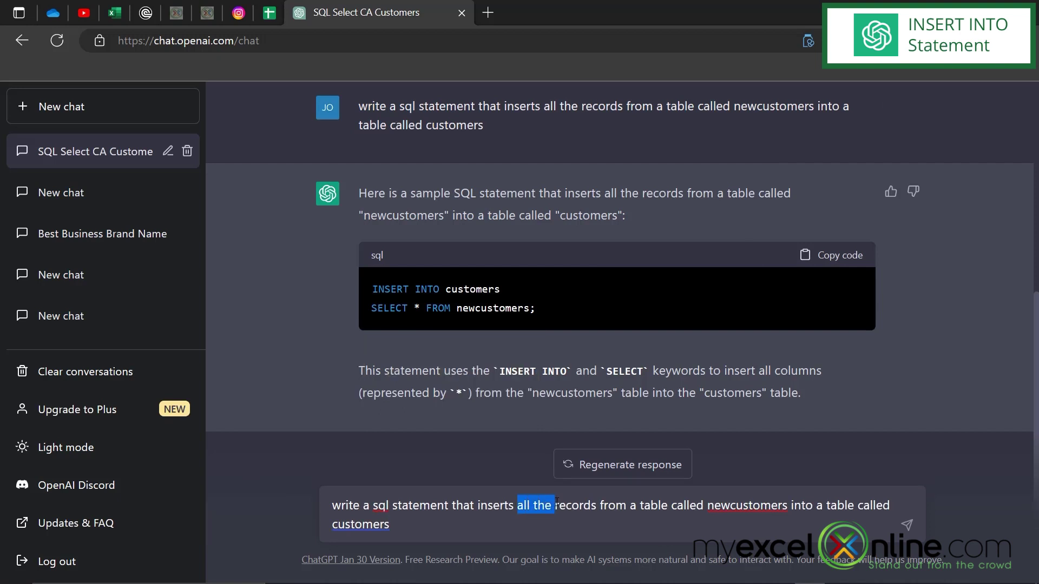
text(customername and pho)
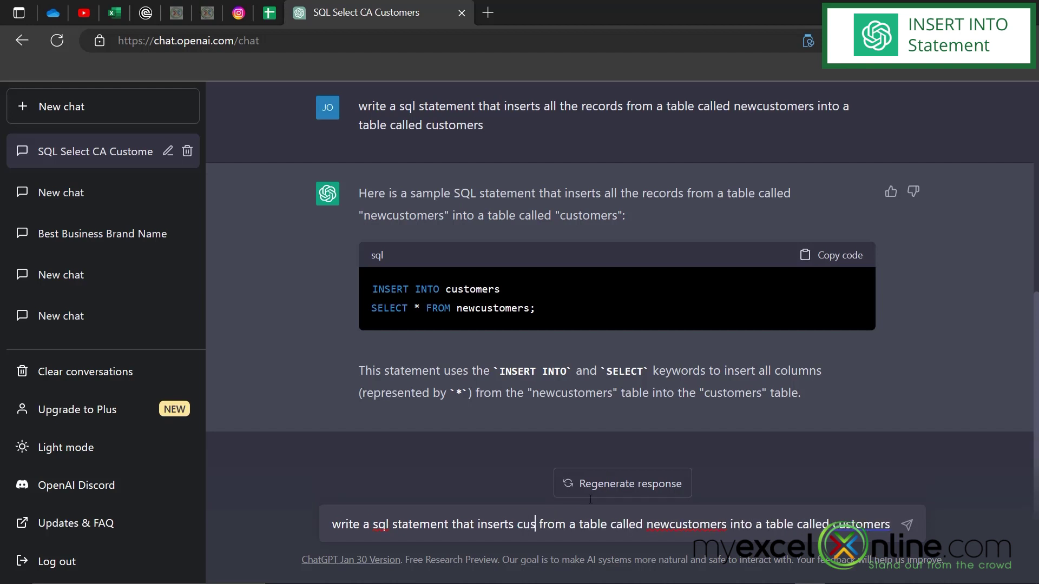
text(nenu from a table called newcustomer)
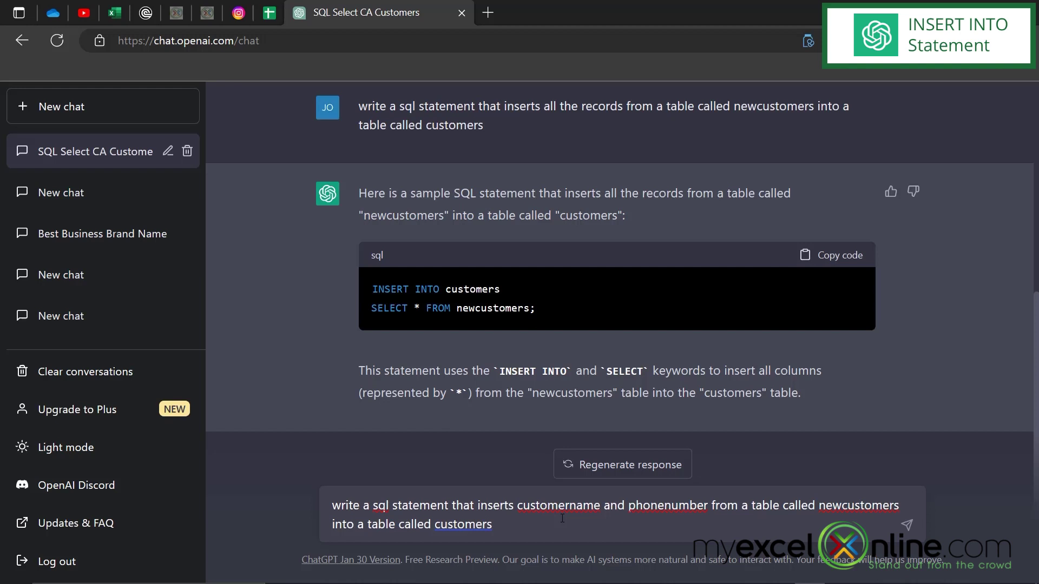
key(Return)
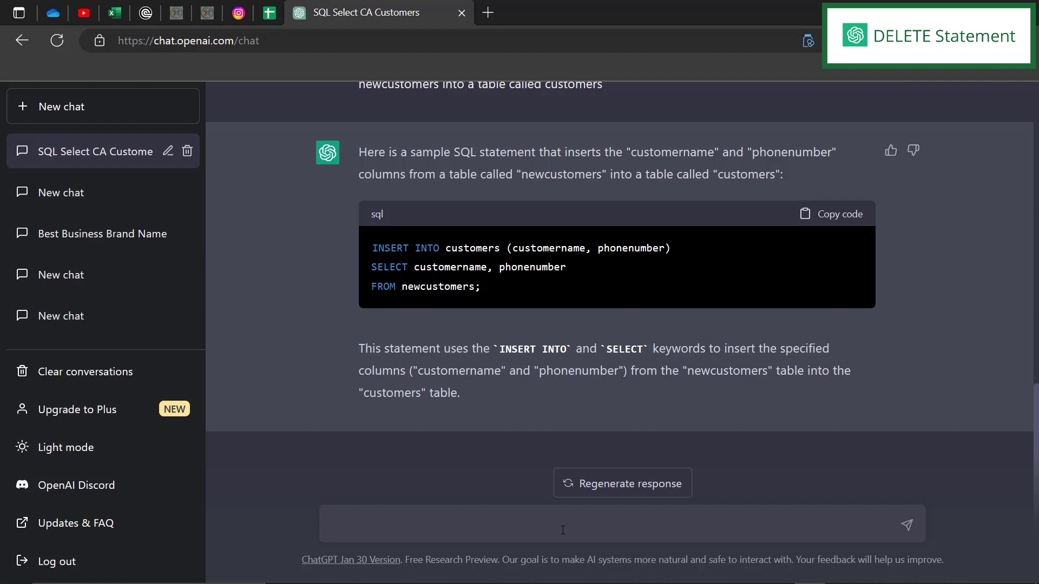
text(write a sql )
text(st)
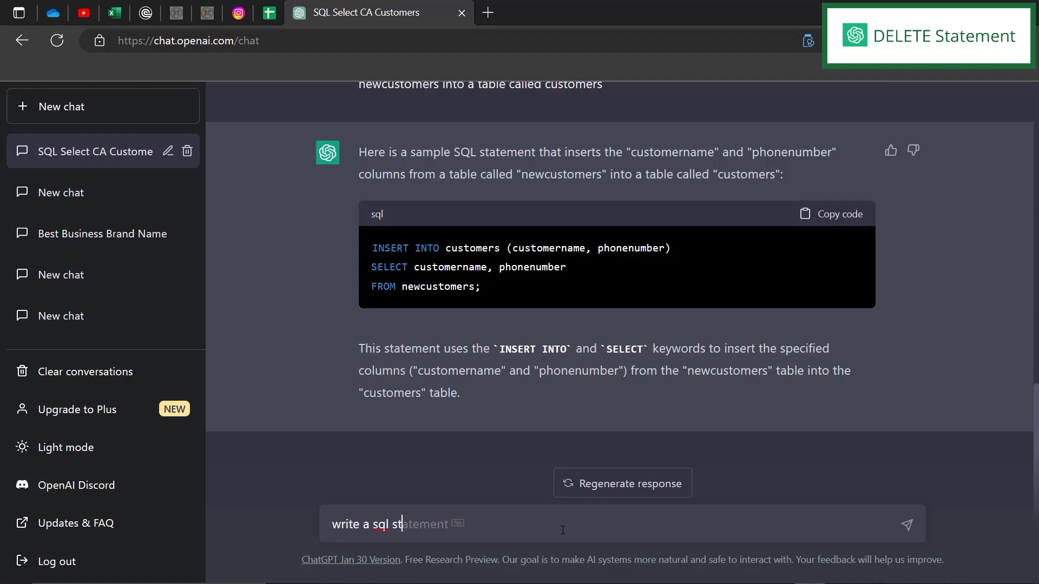
text(atement that delet)
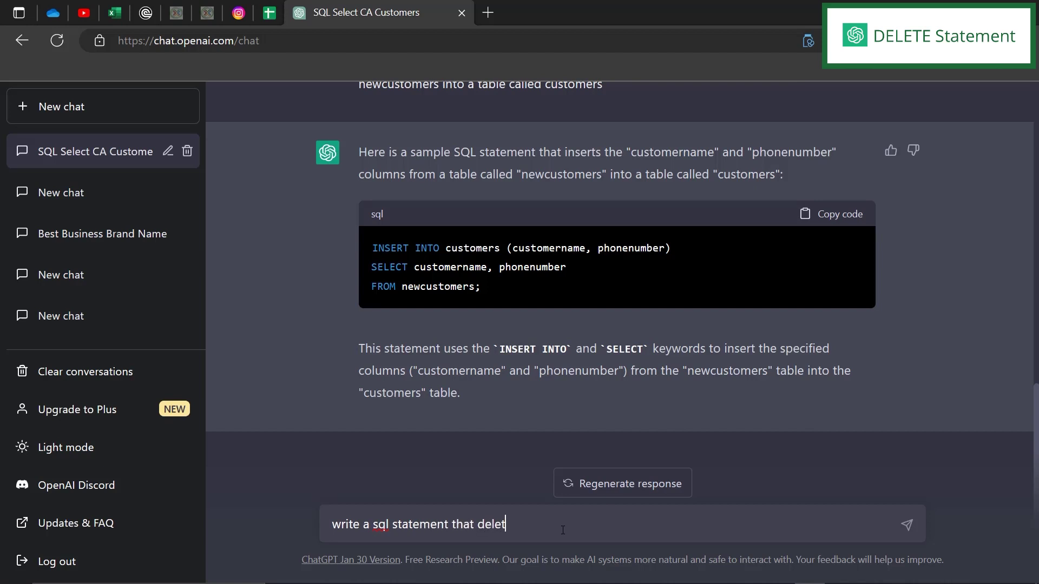
text(es all the records from the customers)
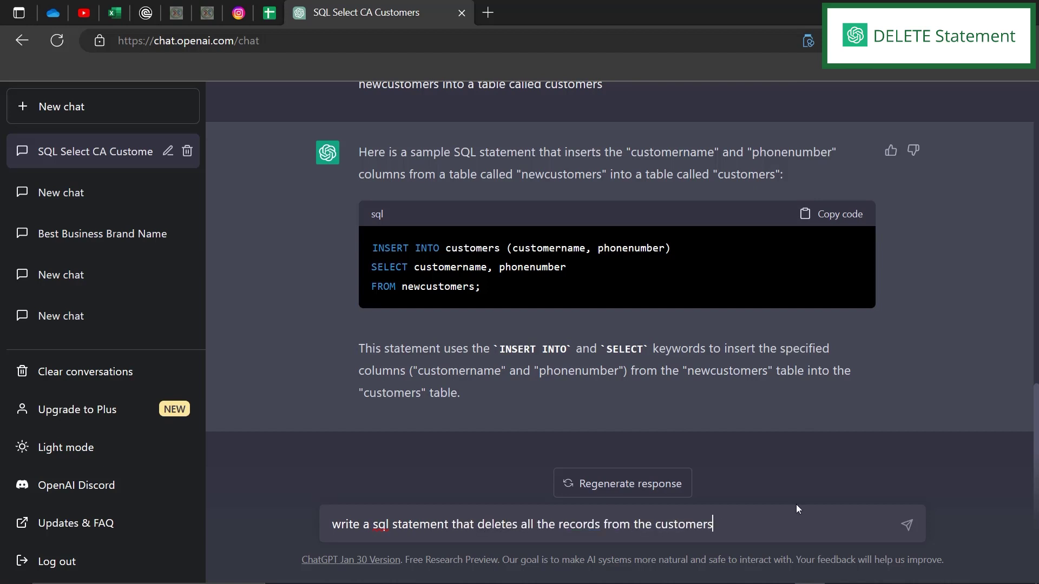
text( table where the sta)
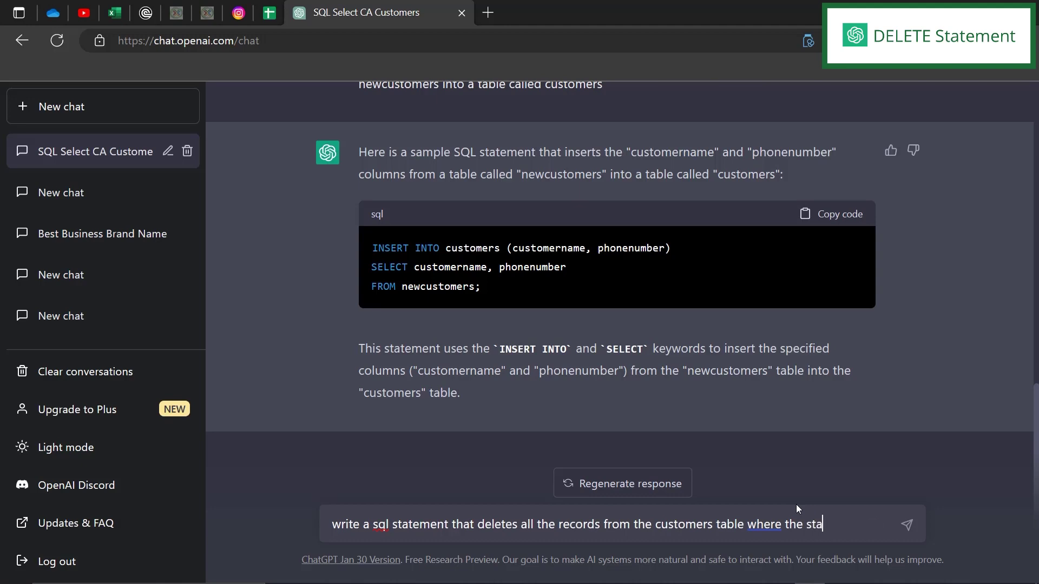
text(te equals)
text( CA)
- Ask ChatGPT for a statement deleting all customers records where state equals CA
key(Return)
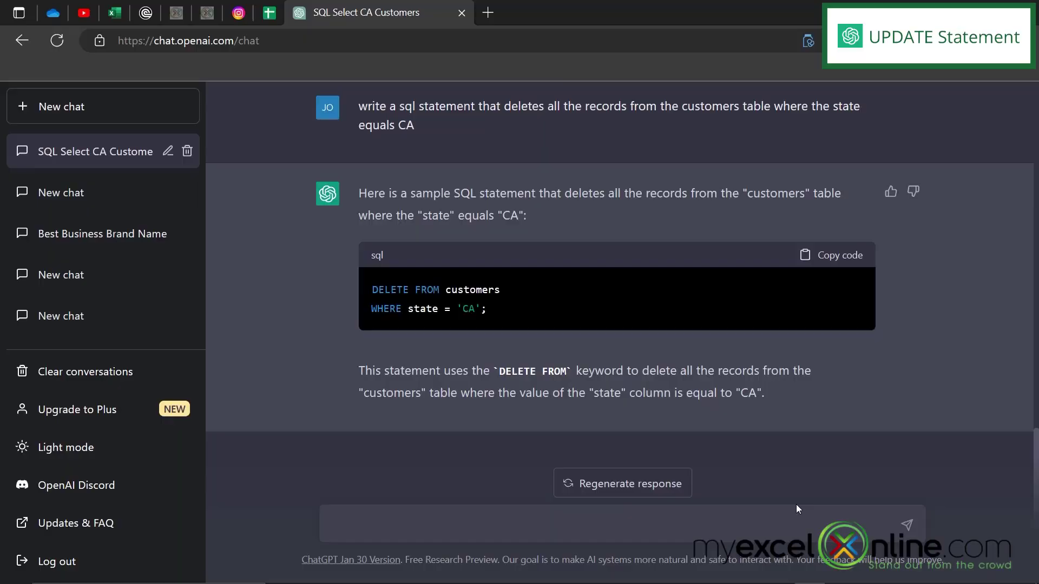
text(writ)
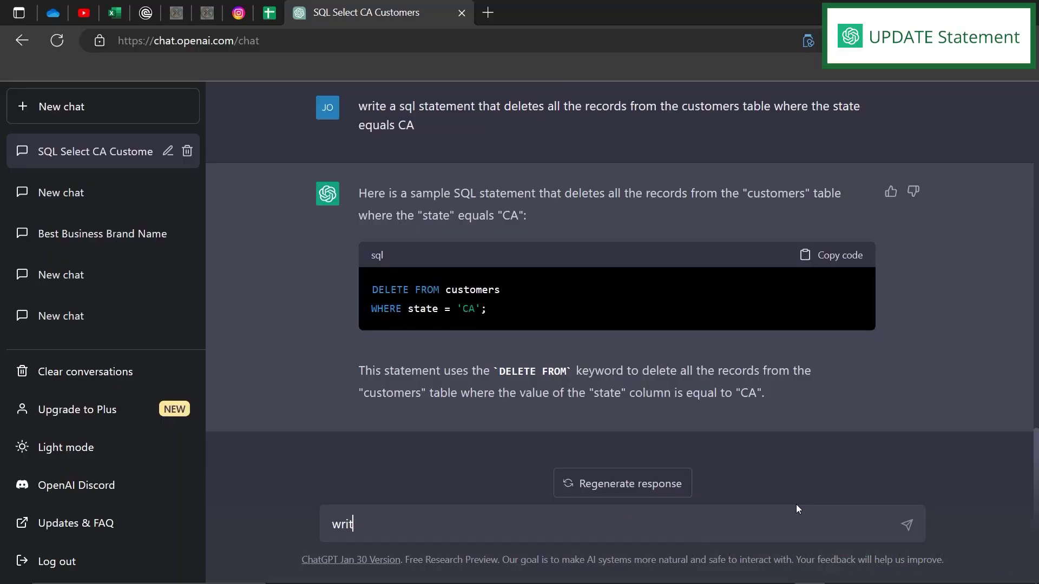
text(e a sql s)
text(tatement that update)
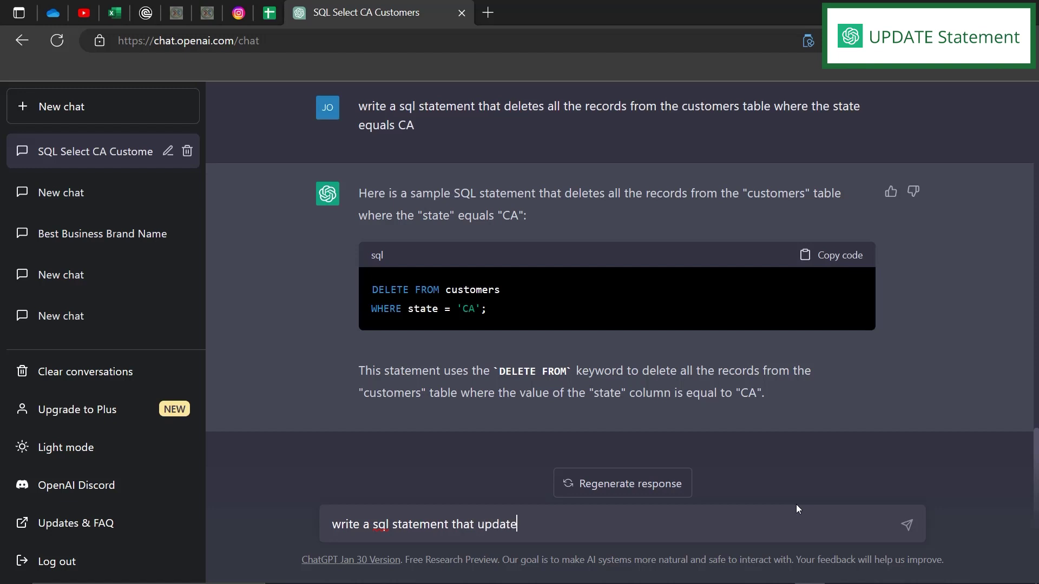
text(s all the states )
text(to WA )
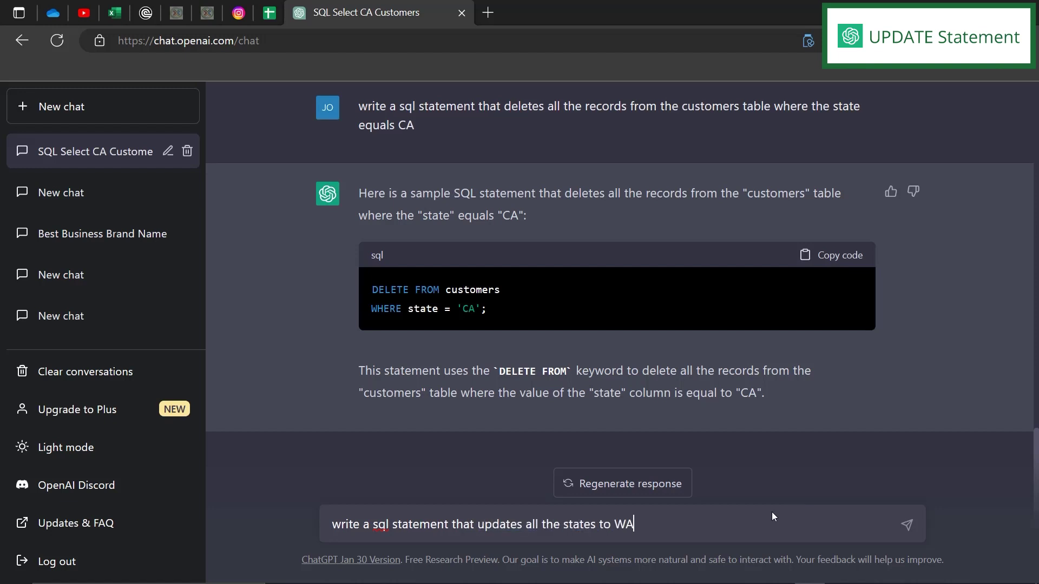
text(in the cust)
text(omers table where the st)
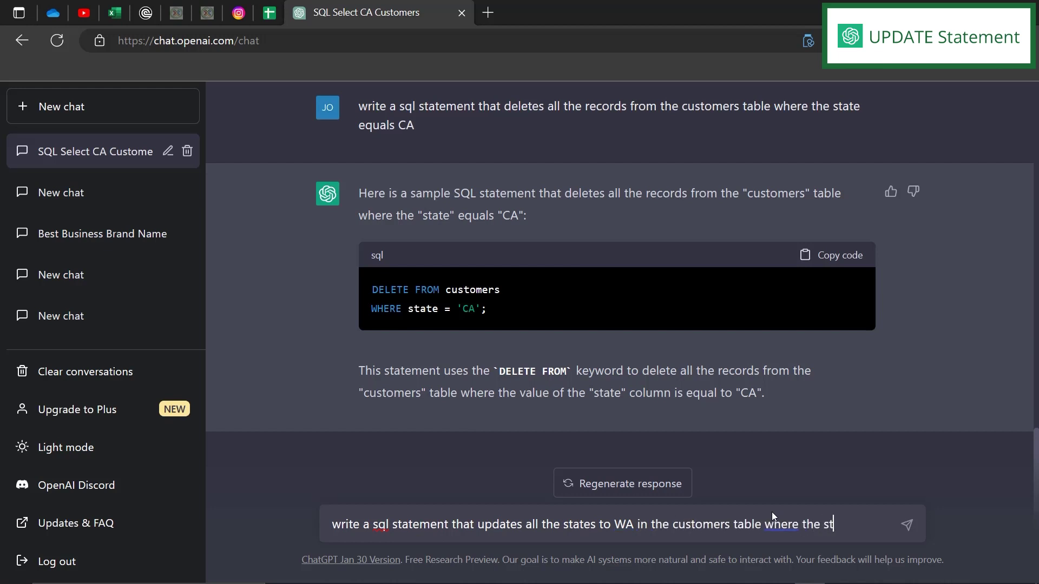
text(ate equals C)
text(A)
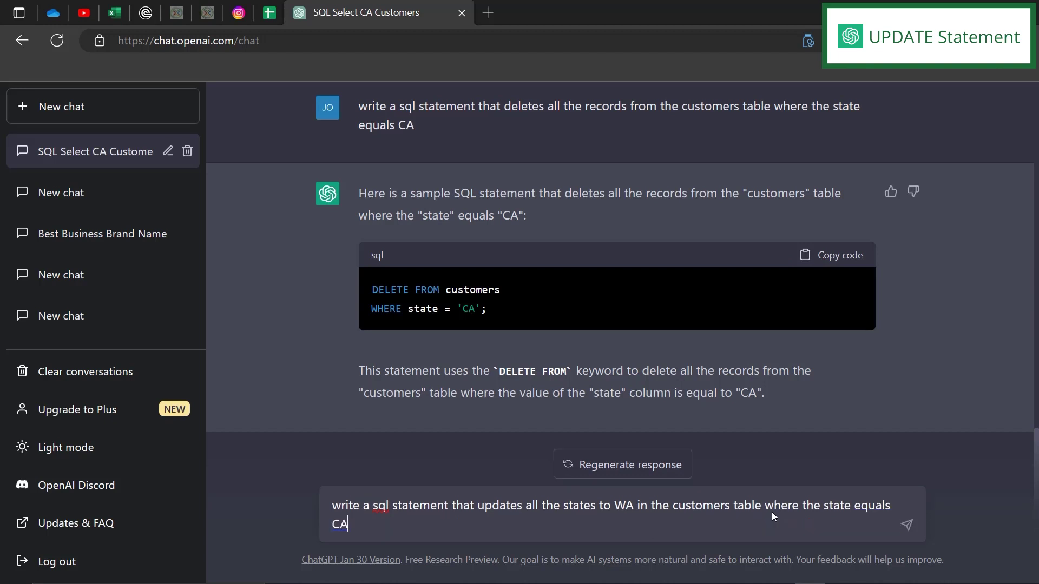
- Ask ChatGPT for a statement updating customers state from CA to WA
key(Return)
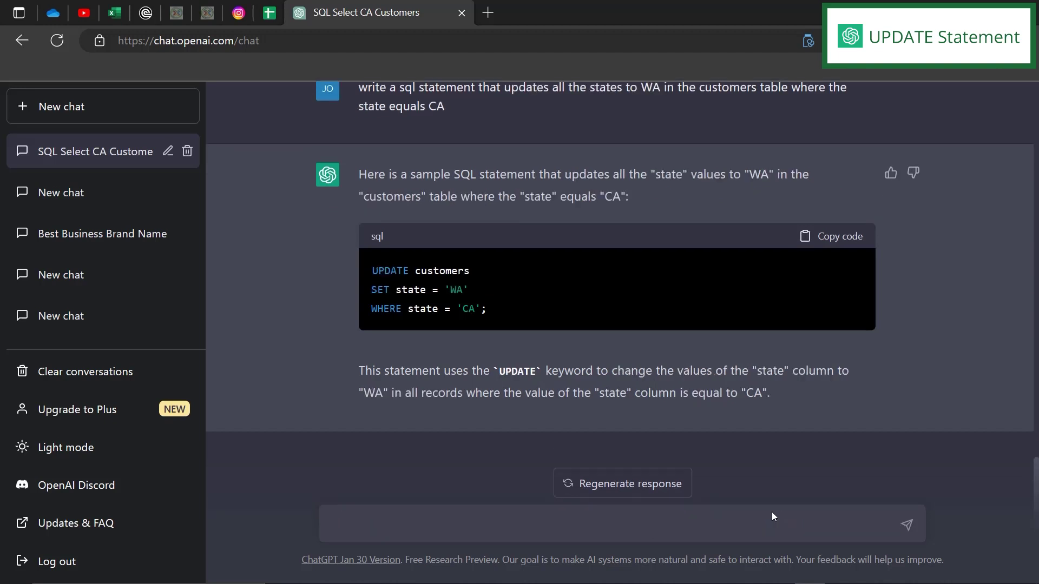